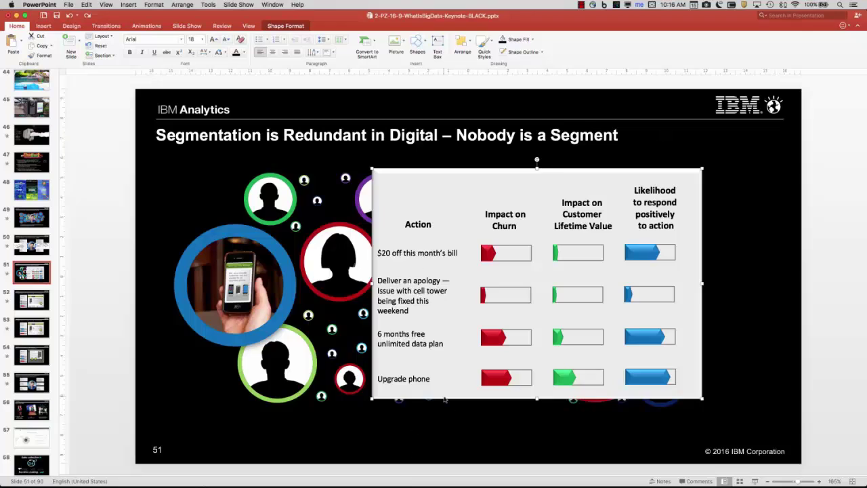
Step: Play slide 51 as a slide show to preview its animated layers, and return to editing
left_click(754, 480)
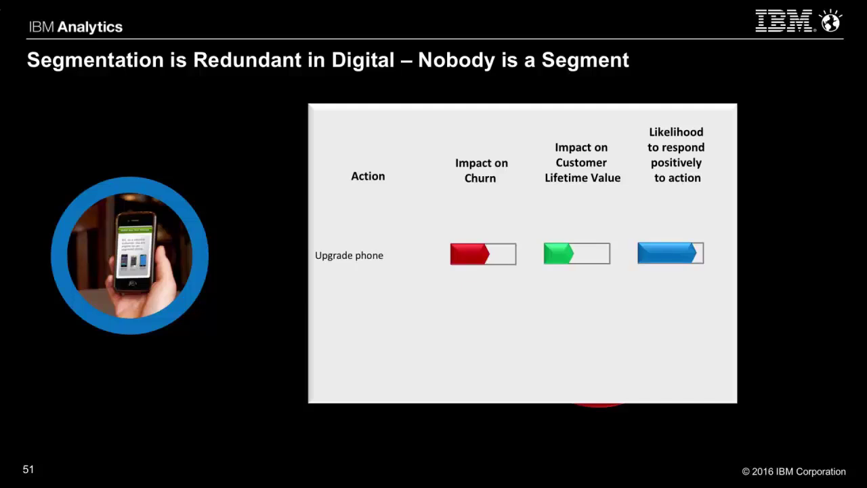
key("Escape")
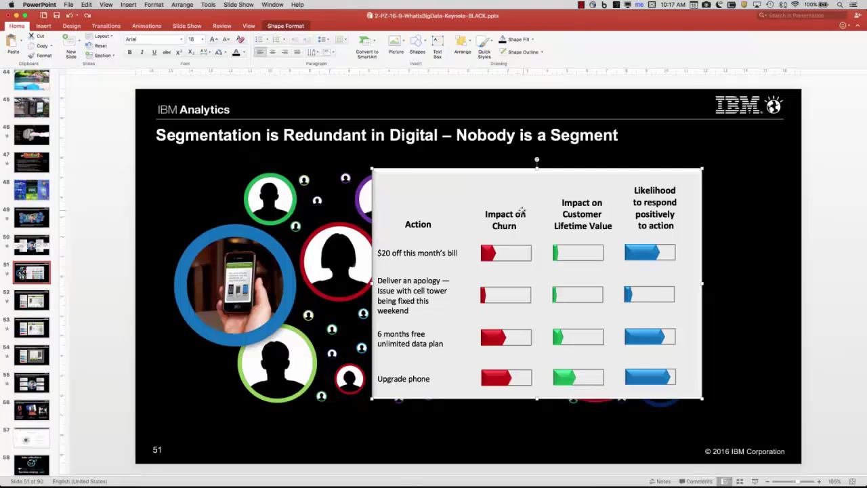
Step: Move the grey panel off to the slide's left and add a period to the text of both red circles
left_click_drag(522, 210, 219, 204)
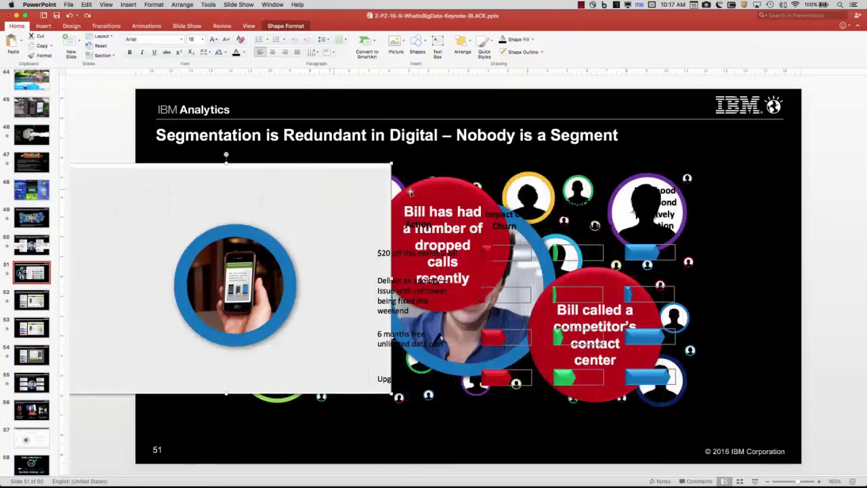
left_click(467, 279)
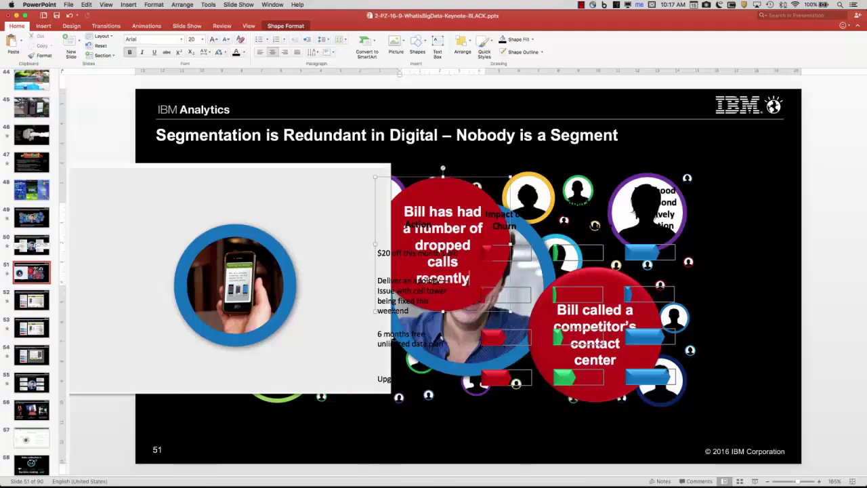
type(".")
left_click(618, 360)
type(".")
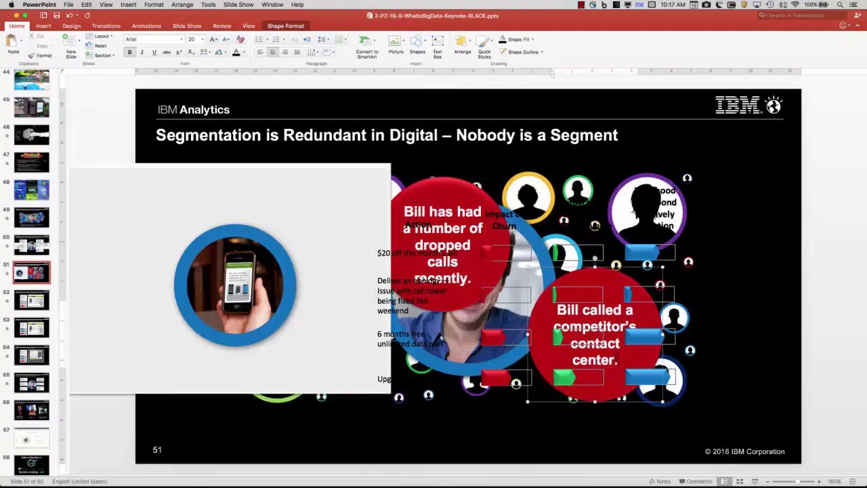
Step: Bring the large circular portrait of the man to the front of the slide's objects
left_click(501, 278)
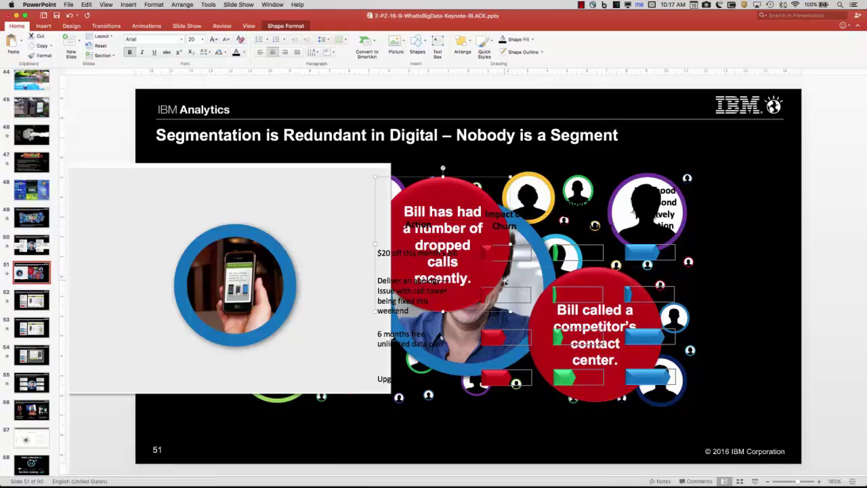
left_click(517, 279)
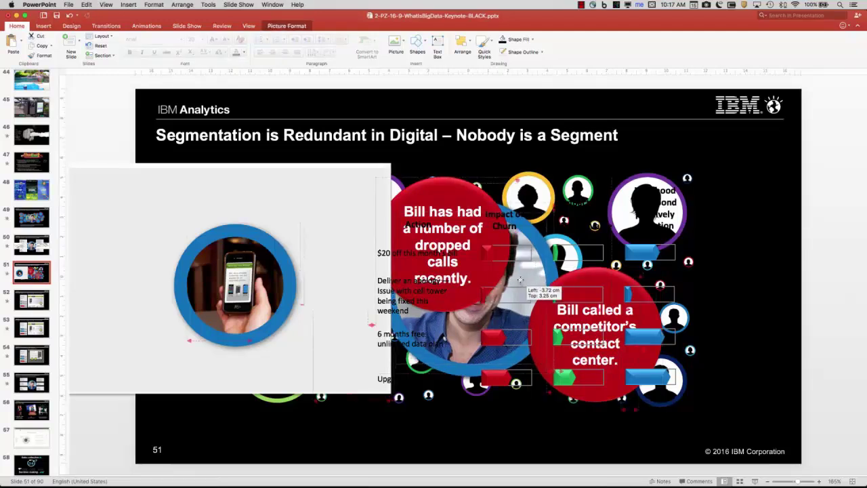
right_click(517, 280)
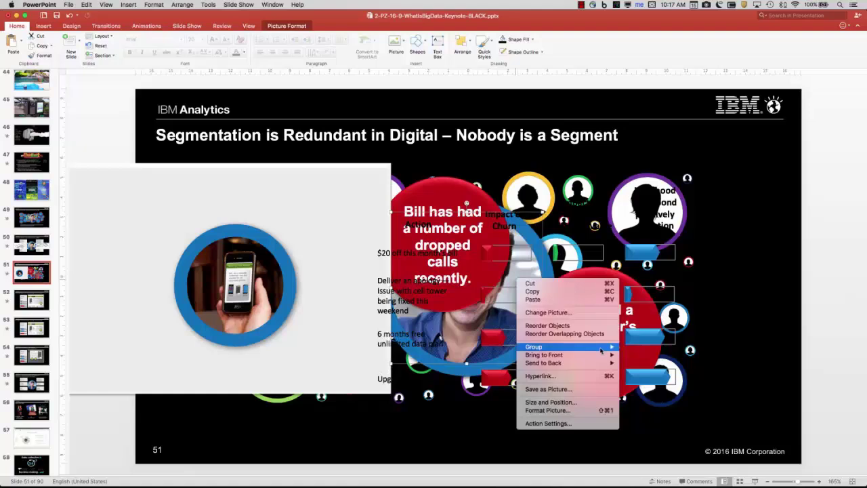
mouse_move(583, 355)
left_click(659, 357)
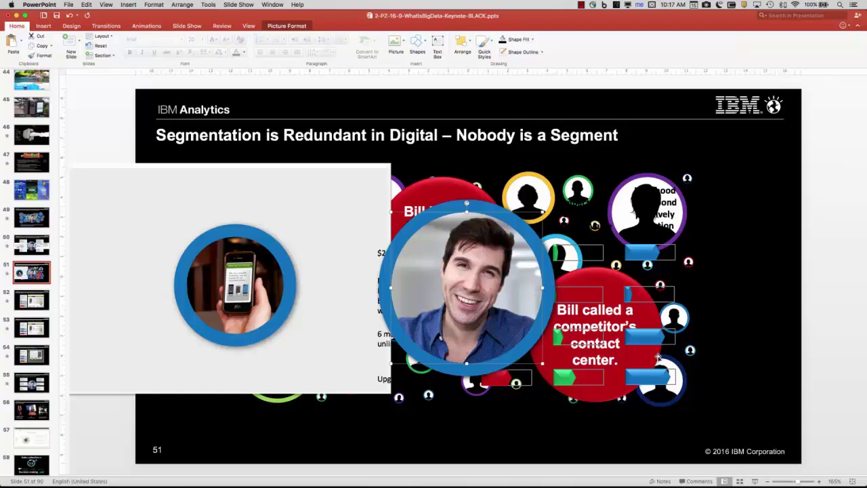
Step: Send the circular portrait of the man to the back of the slide's objects
right_click(486, 299)
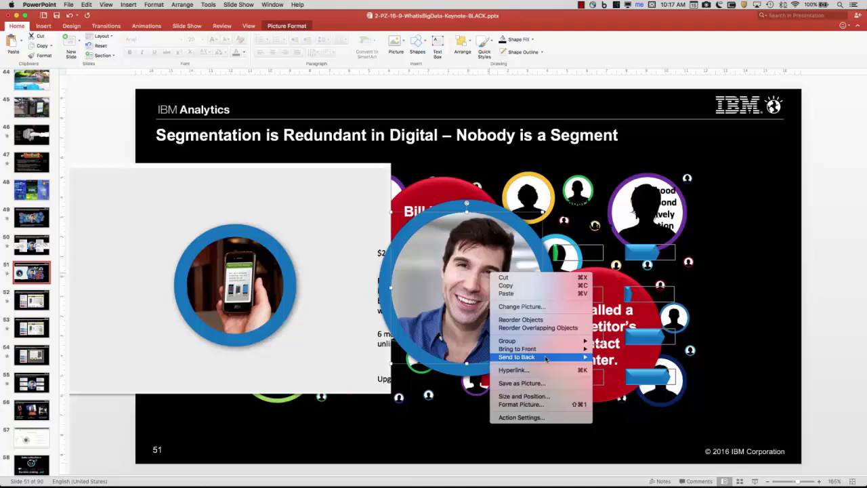
mouse_move(549, 357)
left_click(620, 357)
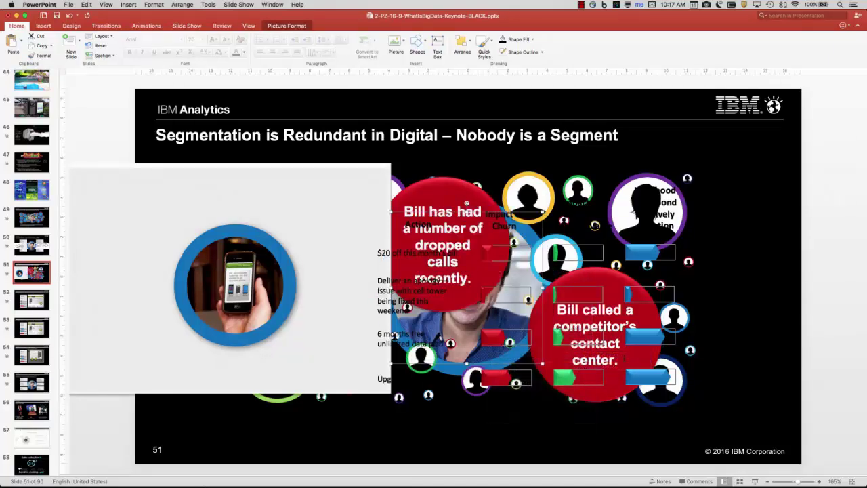
right_click(480, 324)
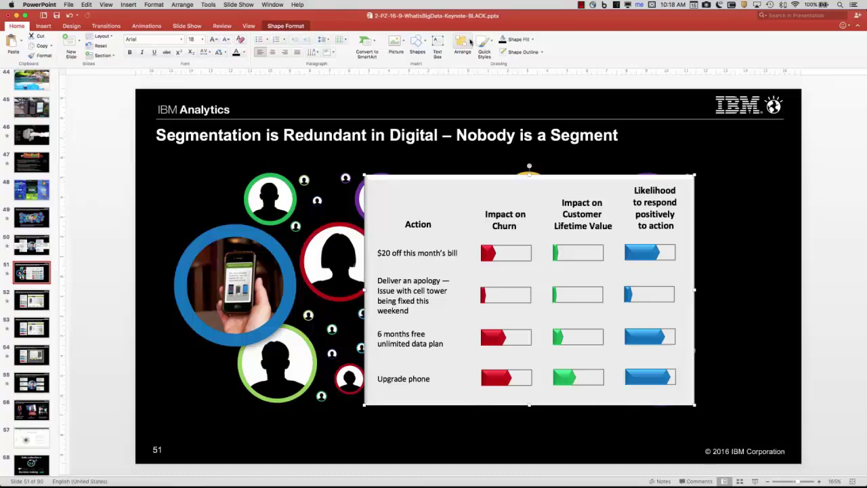
Step: Open the Selection Pane and show all objects on the slide
left_click(470, 42)
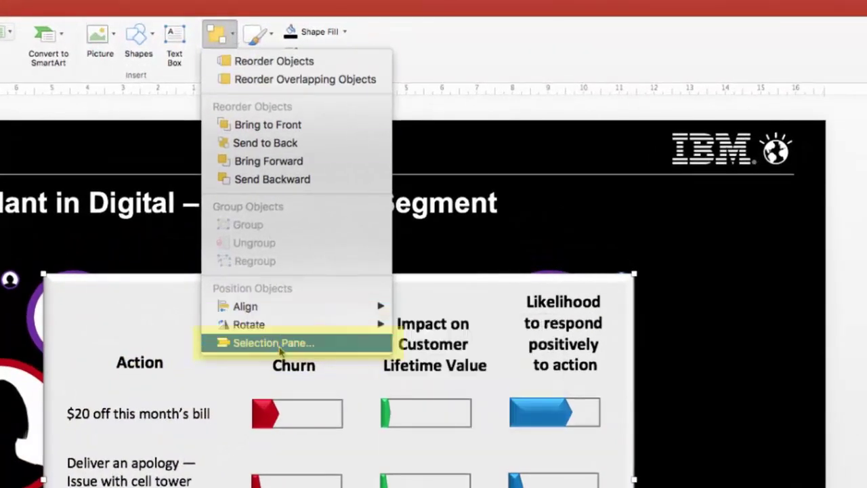
left_click(279, 346)
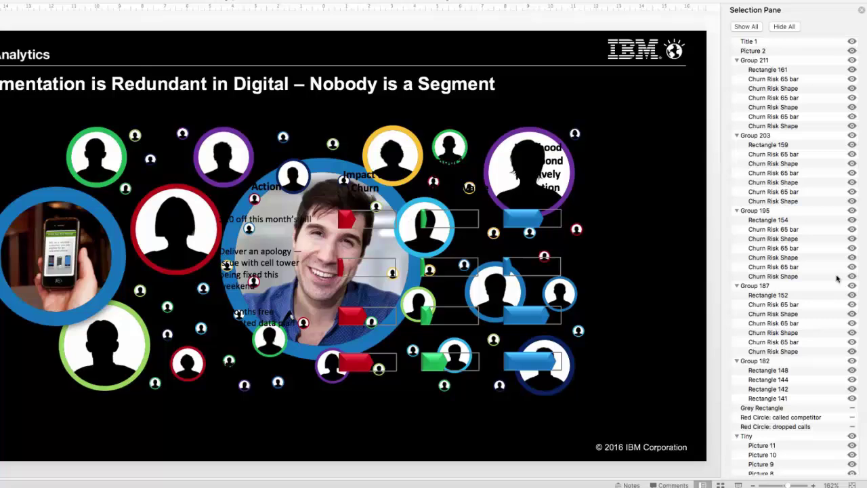
left_click(747, 27)
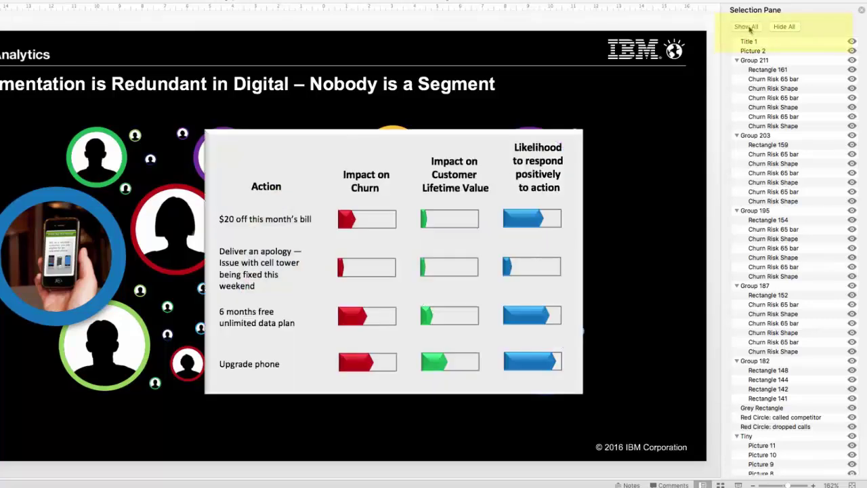
Step: Hide all objects on the slide, toggling the red circles visible and hidden again
left_click(785, 26)
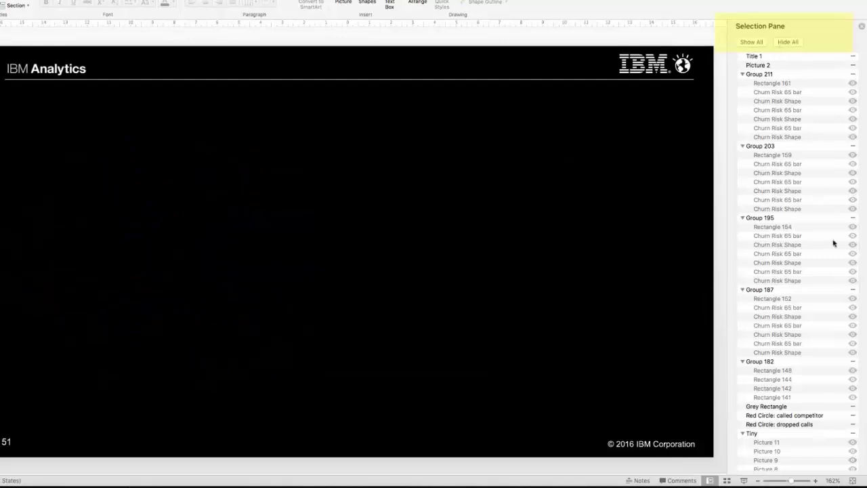
left_click(852, 415)
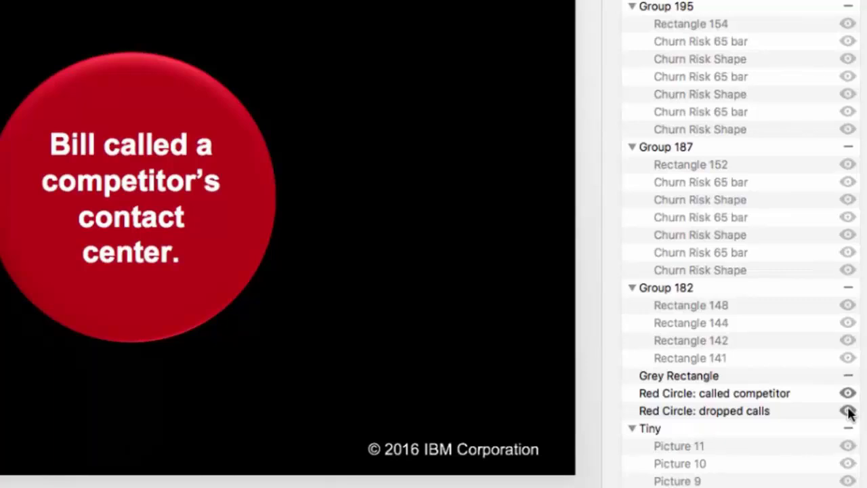
left_click(847, 393)
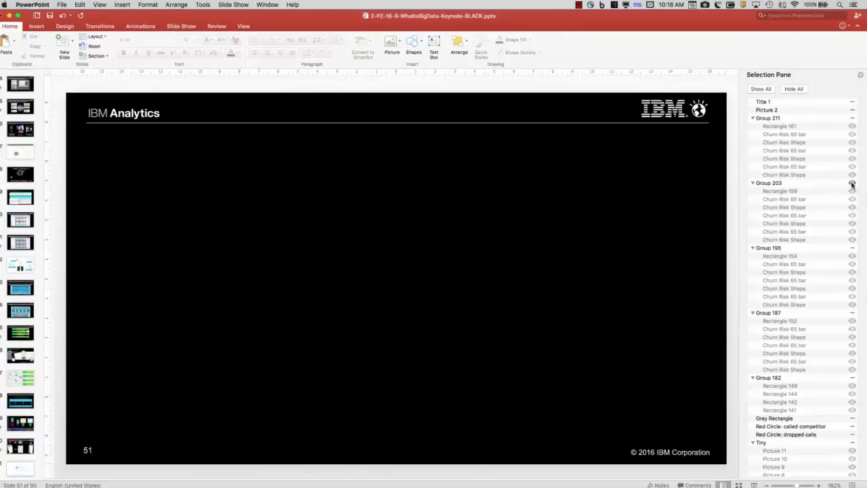
Step: Make Group 203, Group 195, Group 187 and Group 211 visible to reveal the four rows of bars
left_click(852, 183)
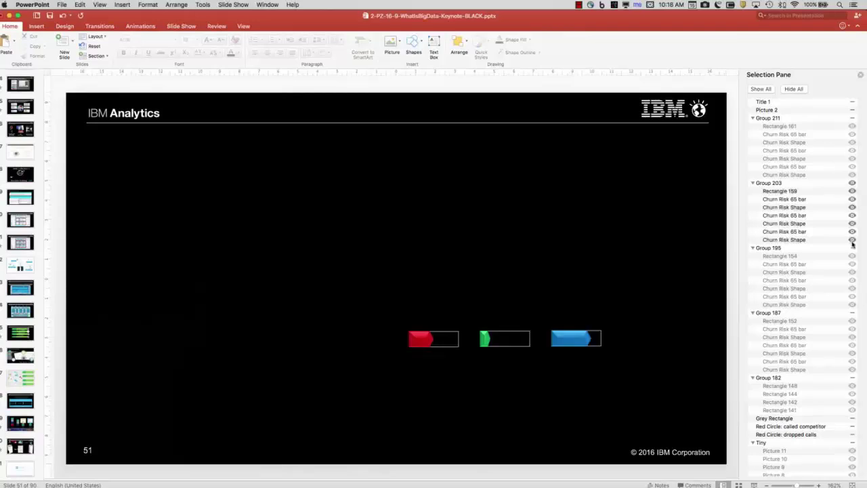
left_click(852, 248)
left_click(852, 312)
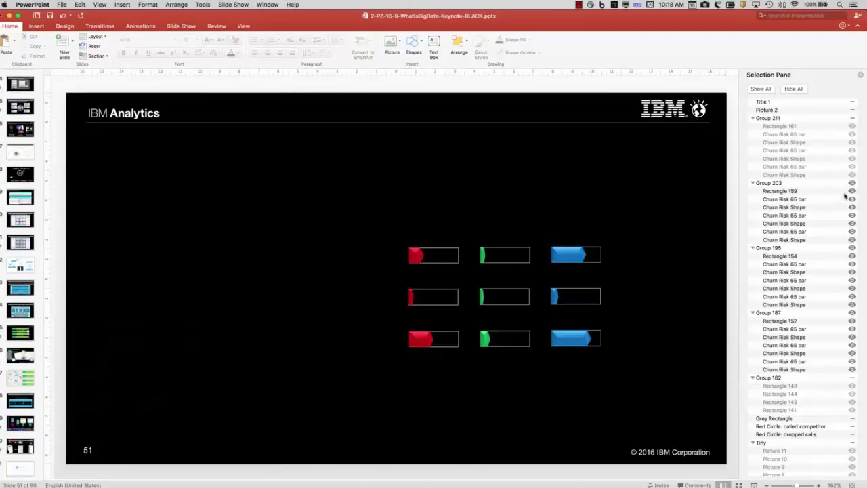
left_click(852, 118)
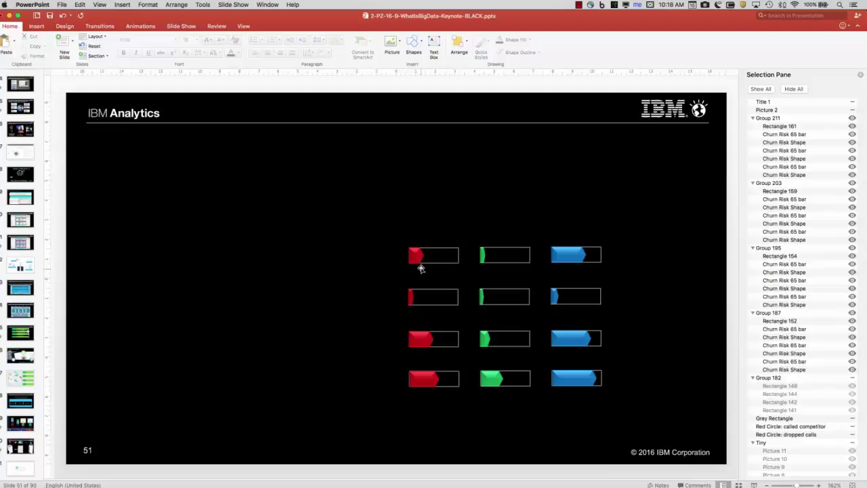
Step: Shorten the blue bar in the top row of bars and show all of the slide's objects again
left_click(429, 376)
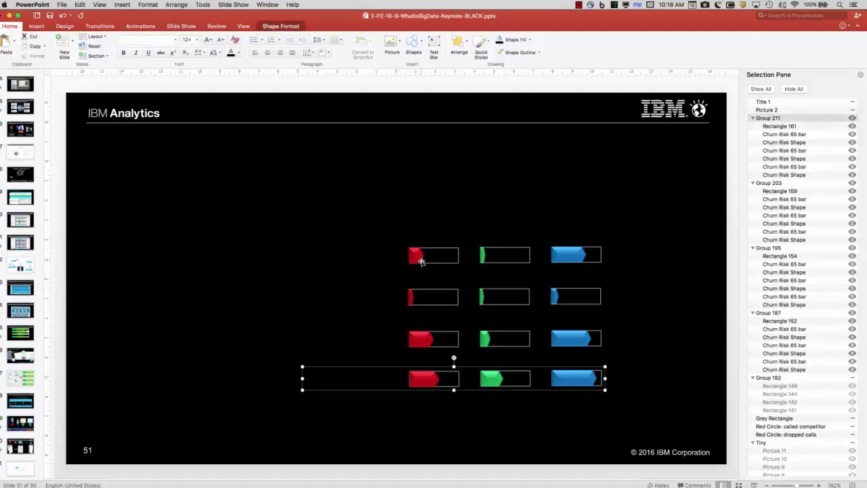
left_click(569, 254)
left_click(579, 255)
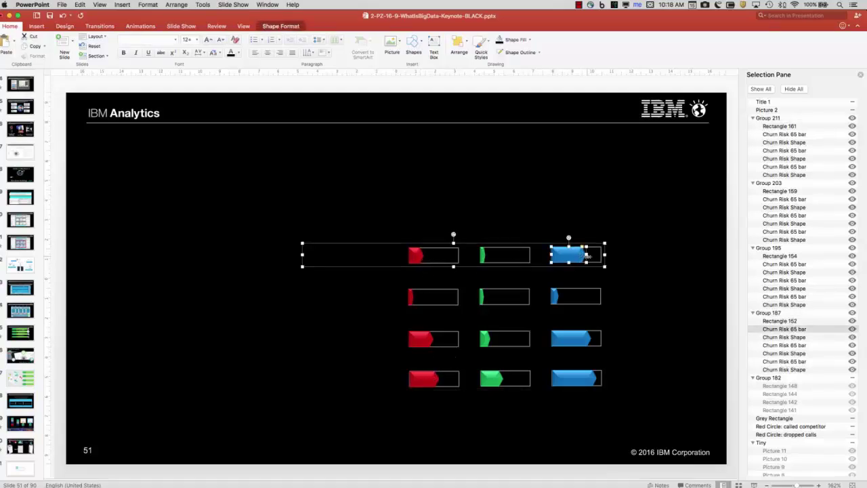
left_click_drag(587, 255, 577, 256)
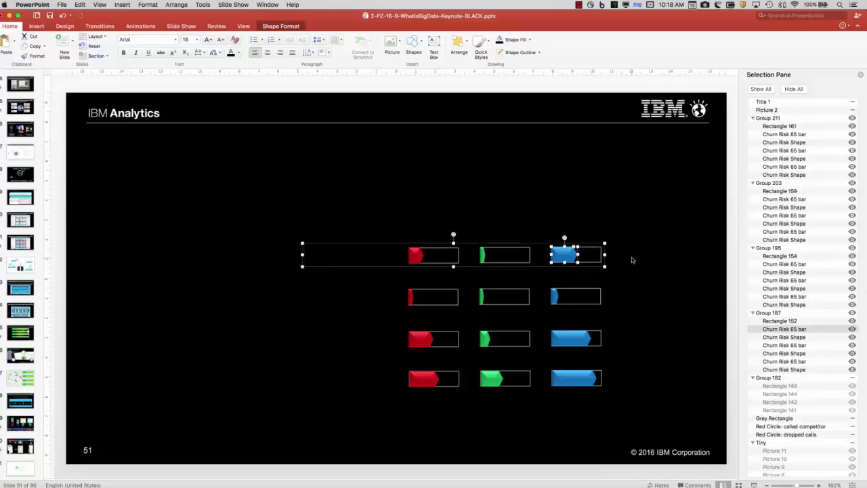
left_click(760, 88)
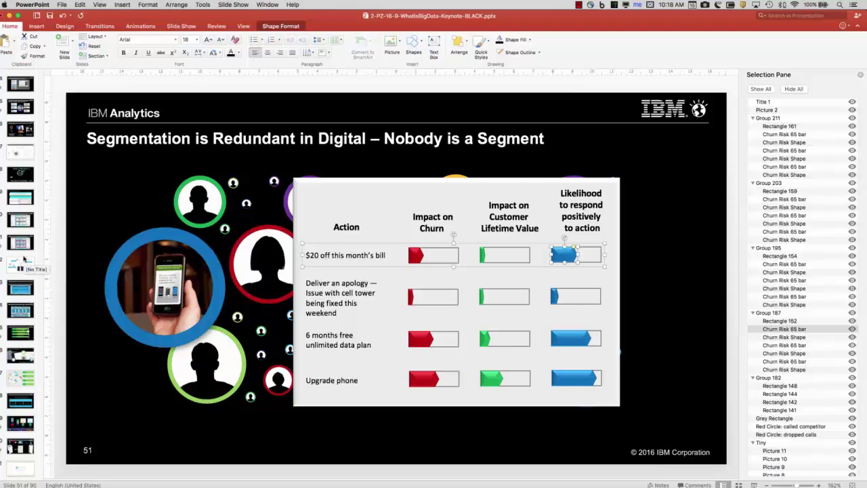
Step: Go to slide 7, the one with the large 220% figure
scroll(22, 237, "up", 3)
scroll(21, 235, "up", 15)
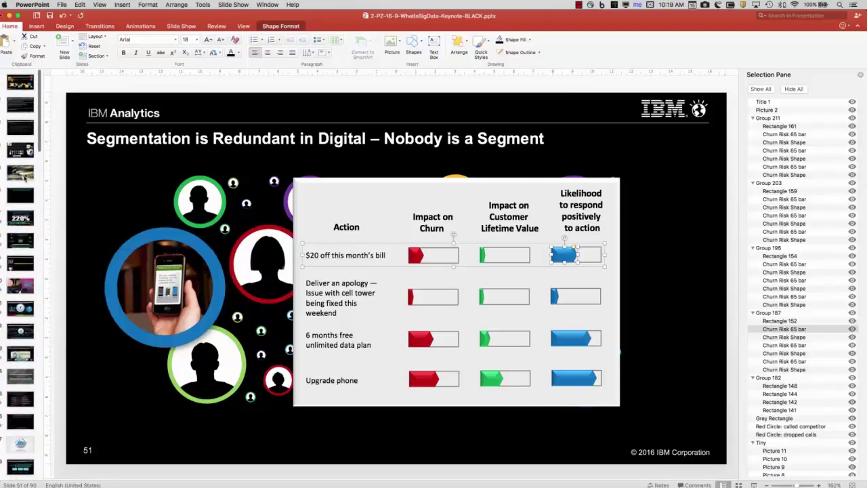
left_click(22, 222)
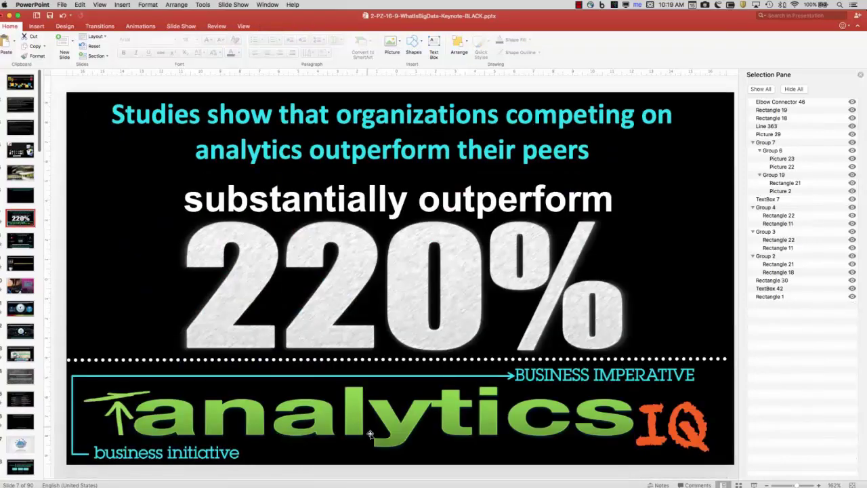
Step: Move the analytics IQ group up over the 220% figure to select text in the uncovered 2.5x, and undo the move
left_click_drag(368, 419, 364, 307)
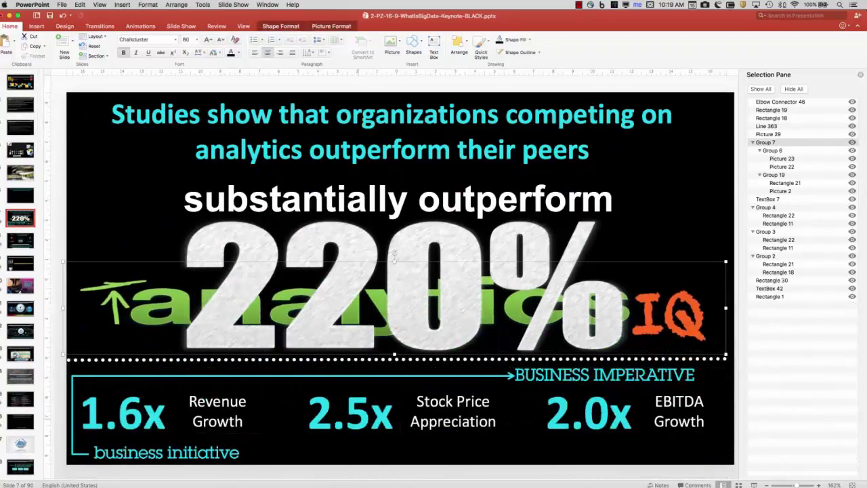
left_click(349, 413)
left_click_drag(332, 414, 364, 415)
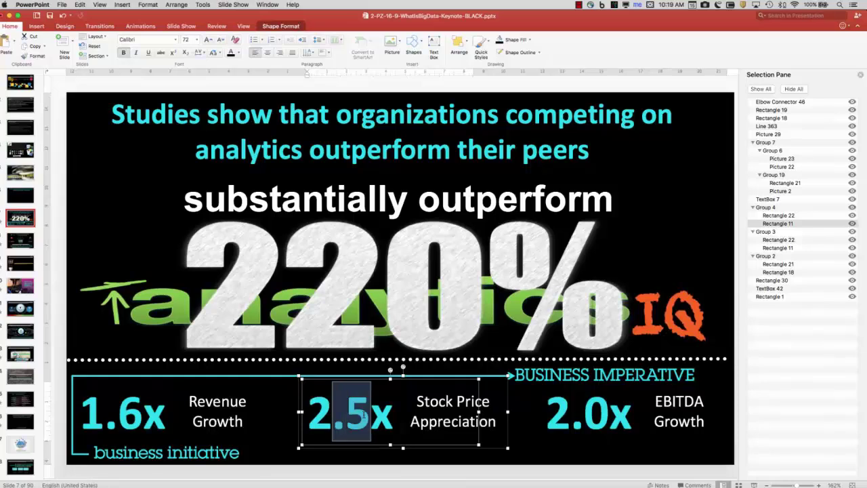
key("super+z")
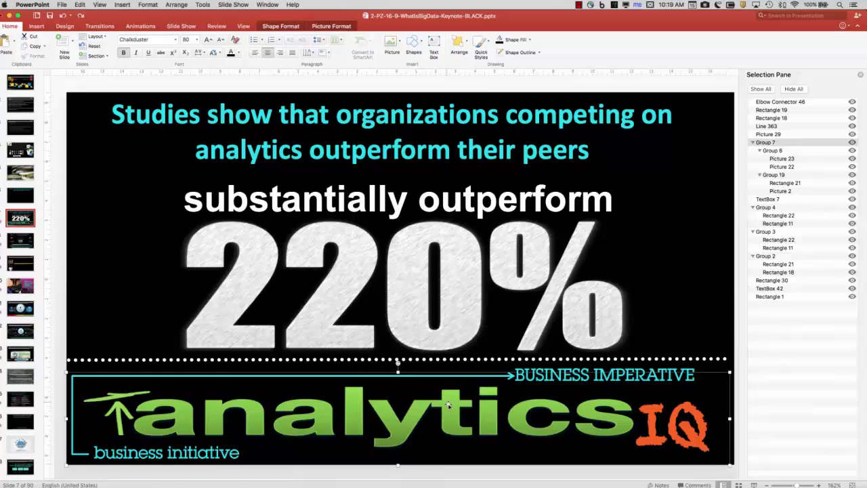
Step: Hide Picture 2 and the whole of Group 19 so the growth figures beneath the analytics IQ artwork are accessible
left_click(786, 192)
left_click(852, 191)
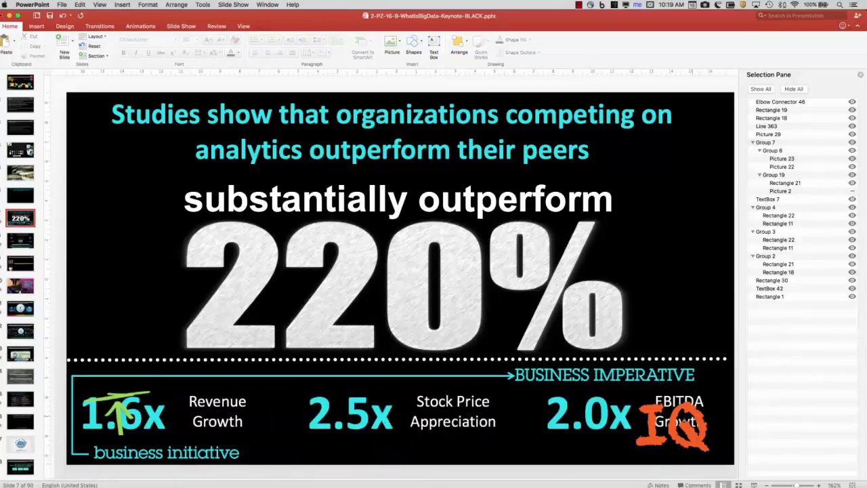
left_click(789, 182)
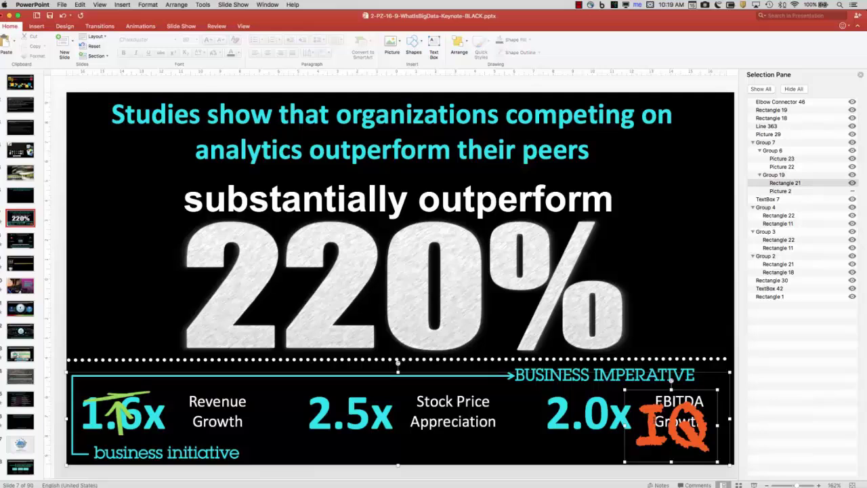
left_click(852, 176)
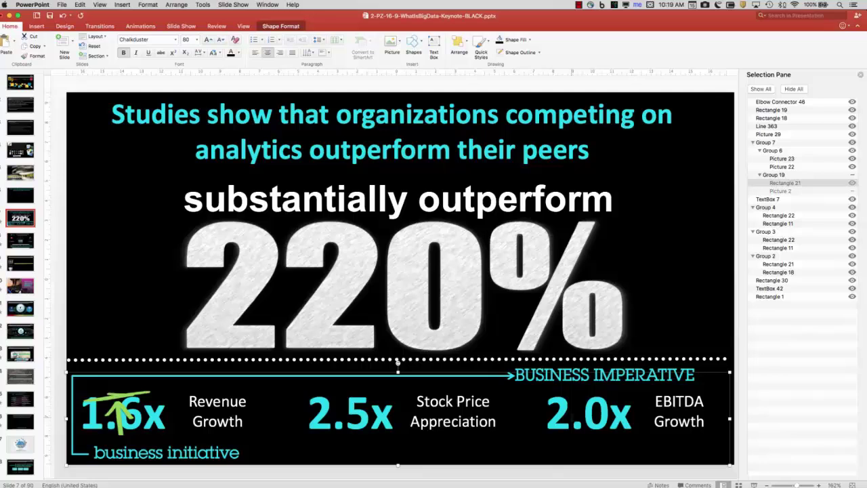
Step: Go to slide 39, "Data has Weather Correlation", select Rectangle 21 and play the slide show
left_click(603, 375)
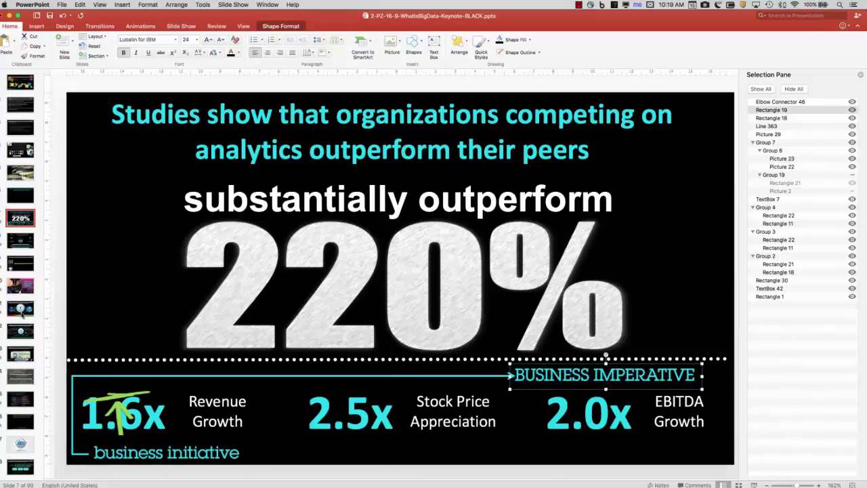
scroll(31, 300, "down", 5)
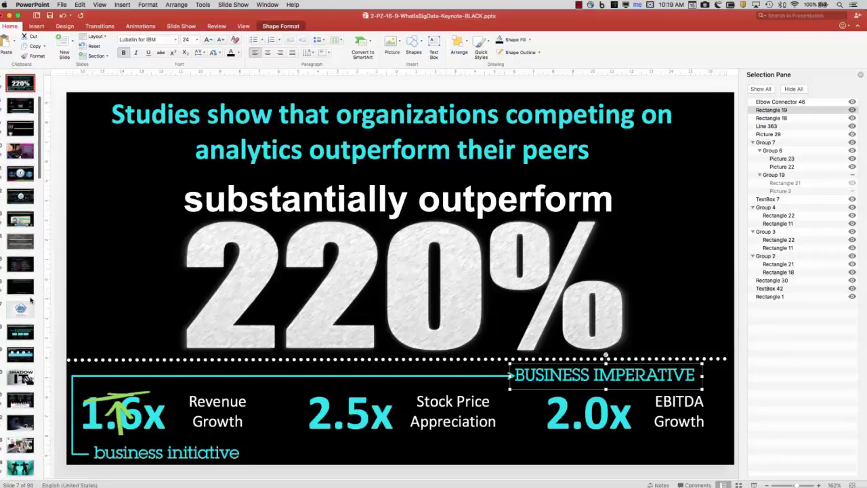
scroll(30, 300, "down", 10)
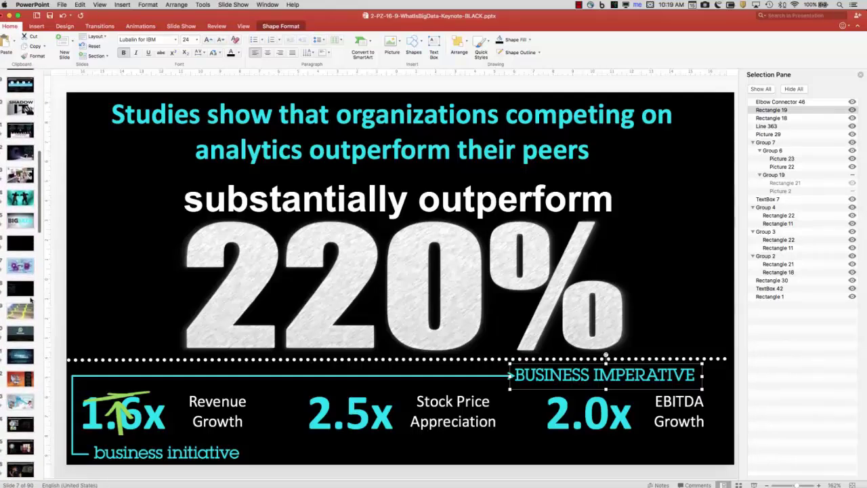
scroll(30, 300, "down", 10)
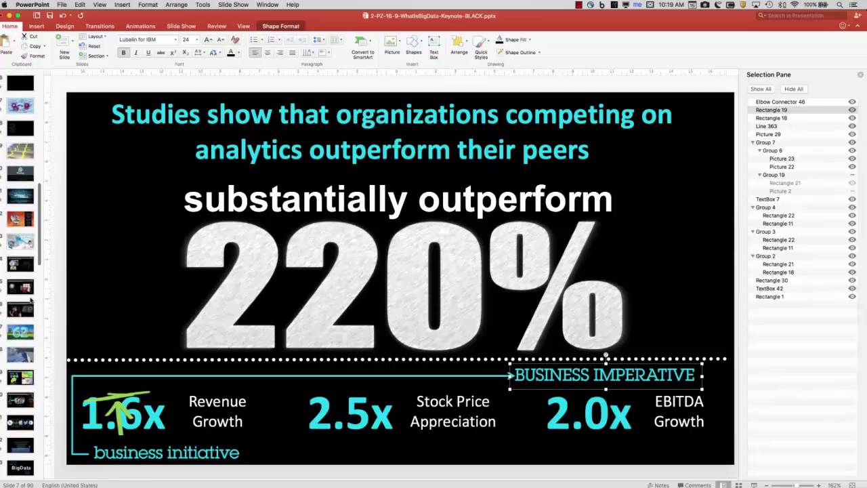
left_click(23, 381)
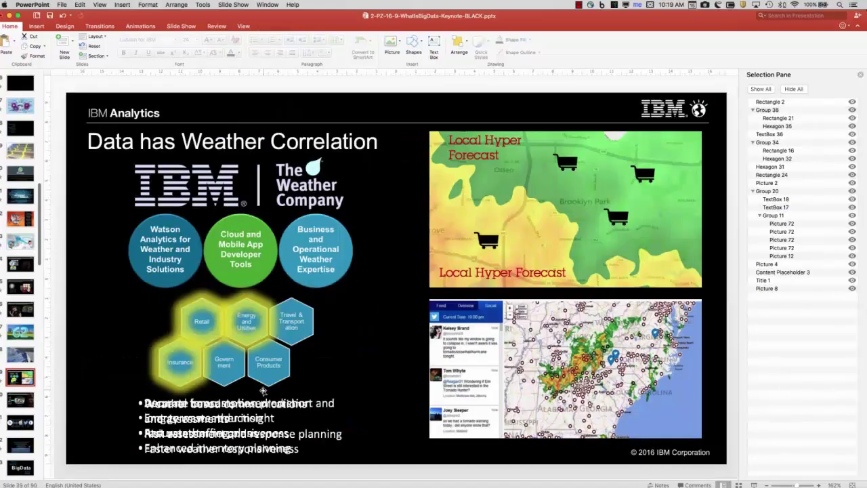
left_click(778, 117)
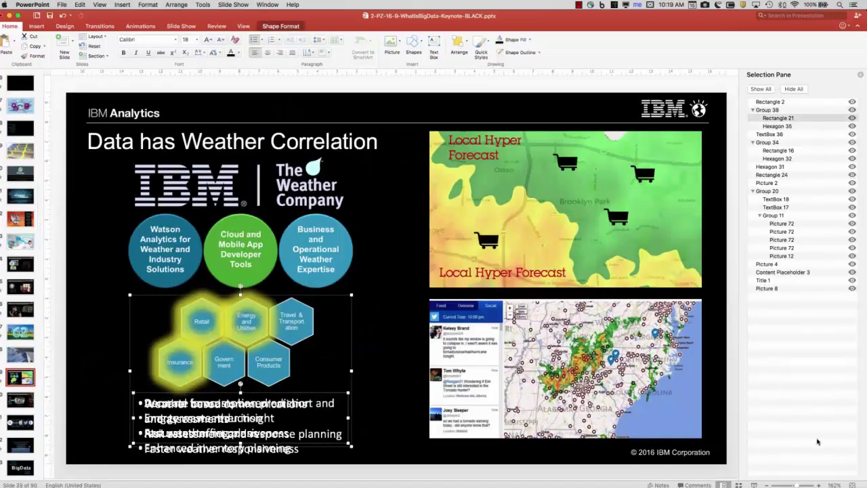
key("super+shift+Return")
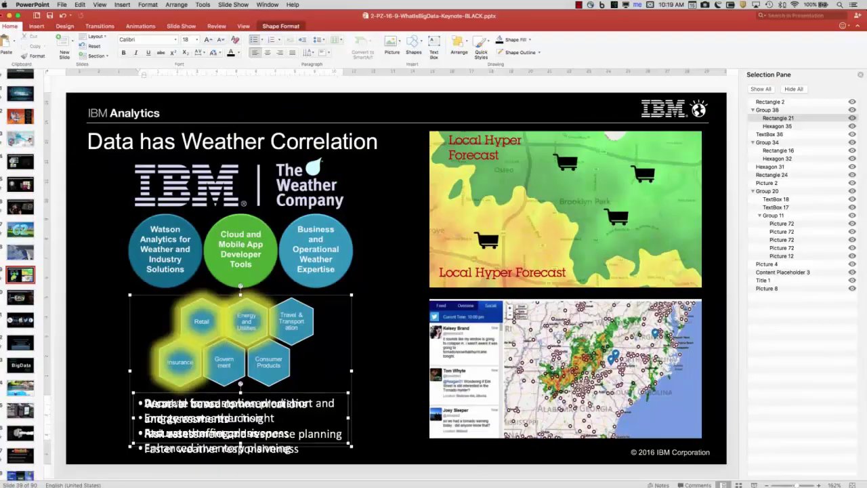
Step: Move the energy and insurance bullet lists aside to uncover the retail bullet list beneath them
left_click_drag(175, 397, 317, 323)
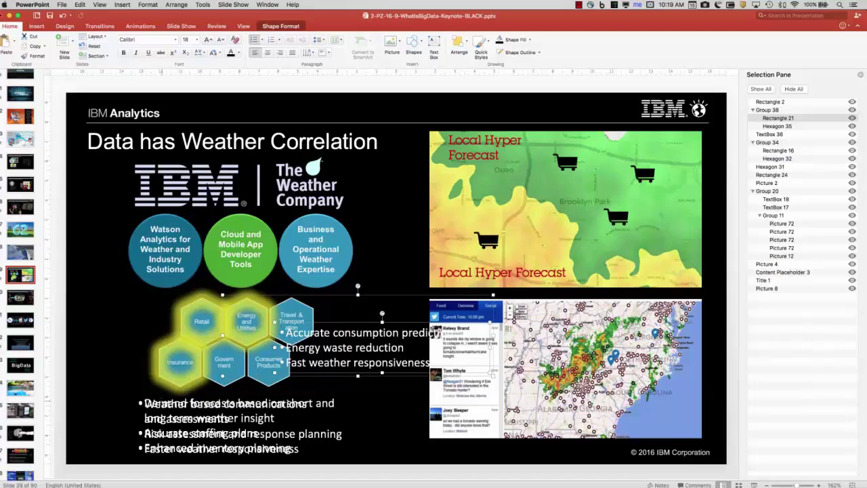
left_click(157, 395)
left_click_drag(157, 396, 298, 388)
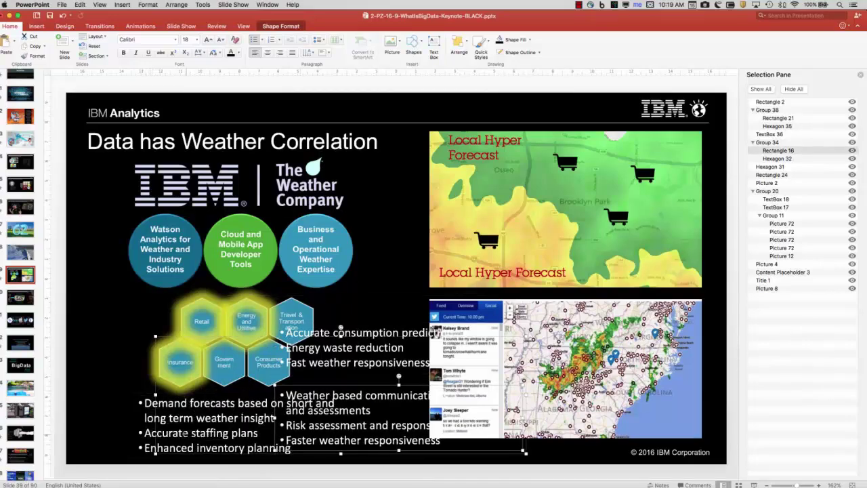
Step: Change the "Accurate staffing plans" bullet in the retail list to "More accurate staffing plans"
left_click(200, 432)
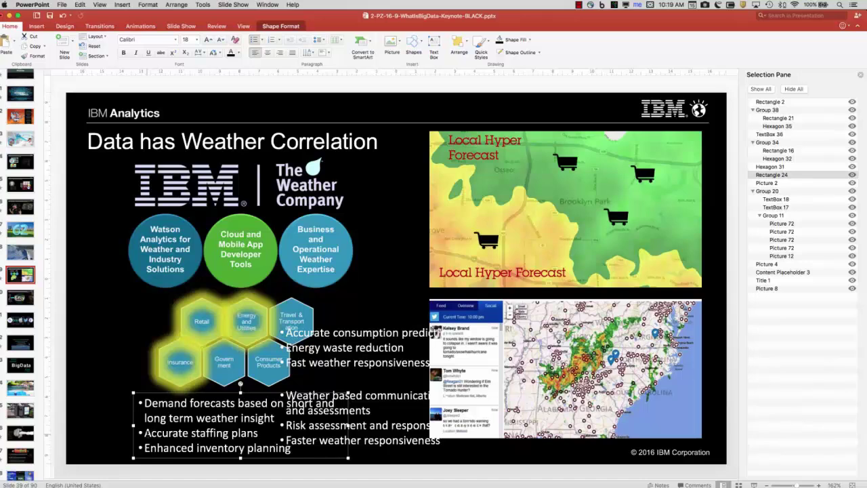
left_click(304, 447)
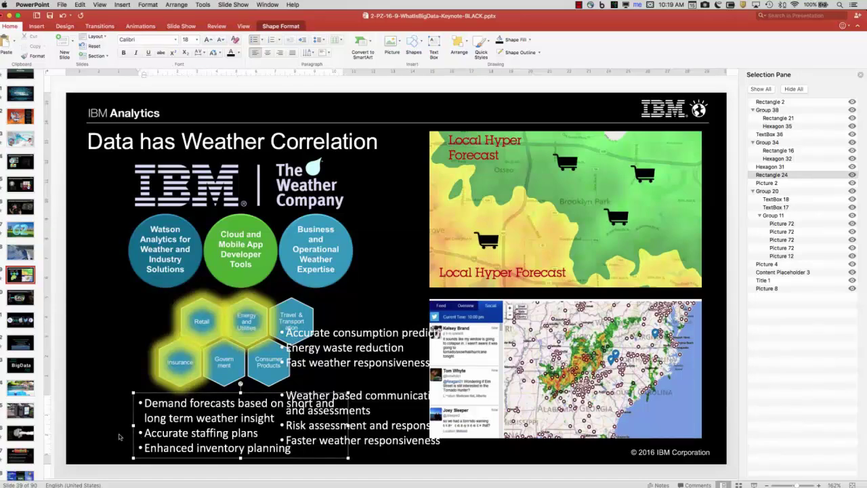
left_click(145, 432)
type("more")
key("Delete")
type("a")
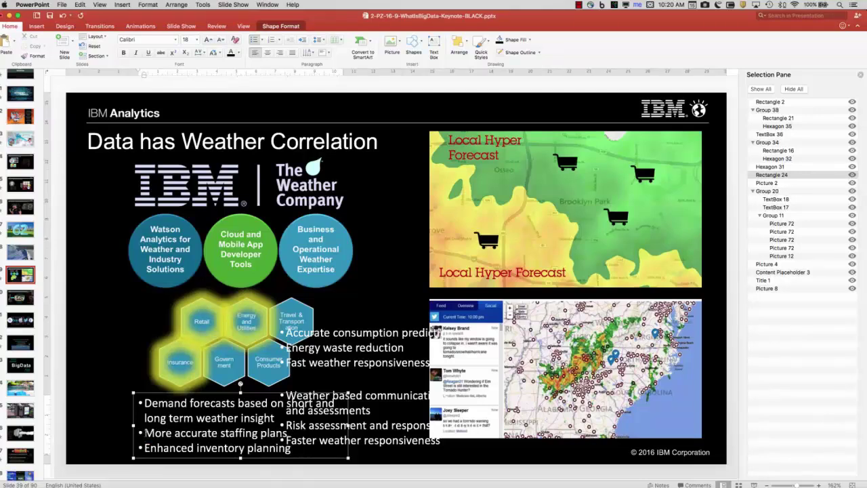
Step: Move the insurance and energy bullet lists back over the retail list beneath the hexagons
key("Escape")
key("Tab")
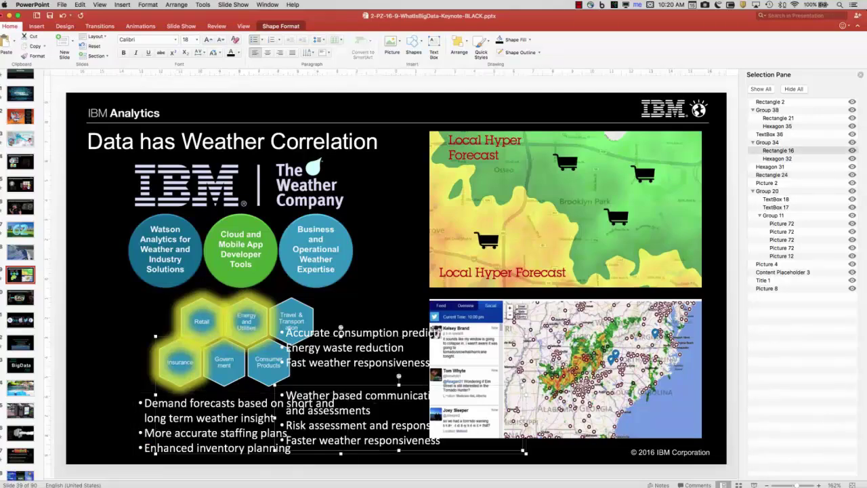
left_click_drag(377, 384, 235, 392)
left_click(362, 330)
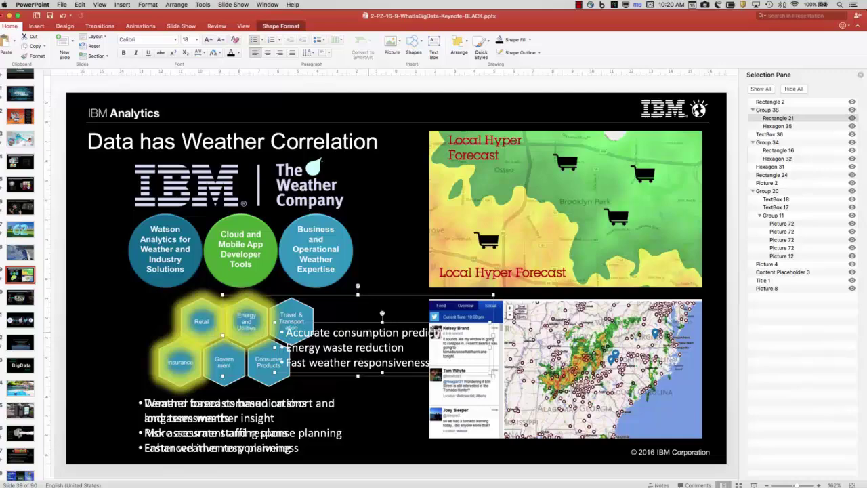
left_click_drag(361, 324, 219, 393)
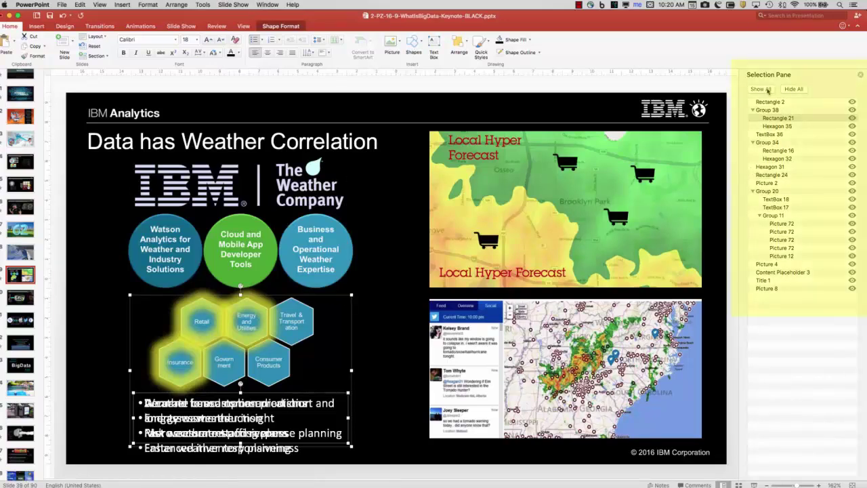
Step: Hide all of the slide's objects, toggle the visibility of Group 20, and show everything again
left_click(769, 91)
left_click(794, 89)
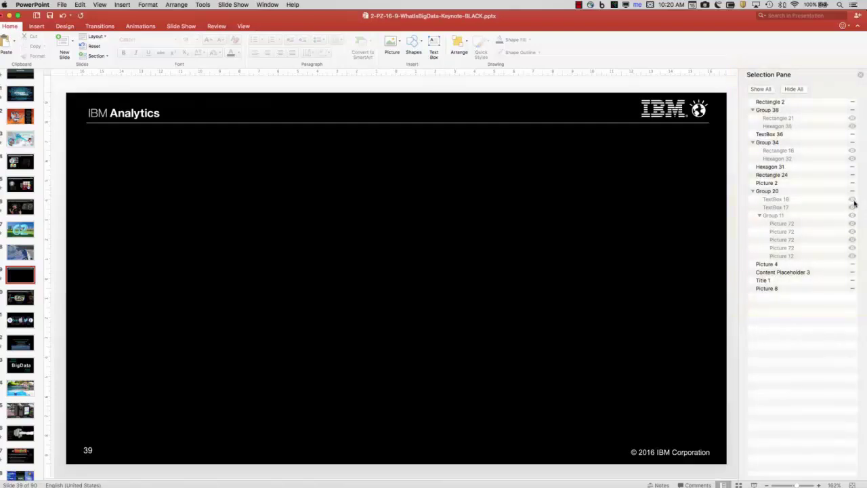
left_click(852, 192)
left_click(853, 192)
left_click(767, 90)
Step: Hide Rectangle 21 and Rectangle 16 to access the retail bullet list in Rectangle 24
left_click(198, 404)
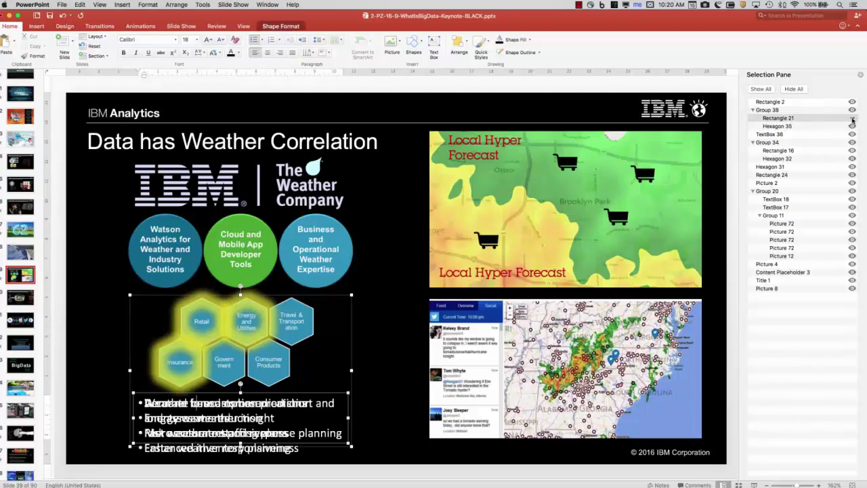
left_click(852, 119)
left_click(851, 151)
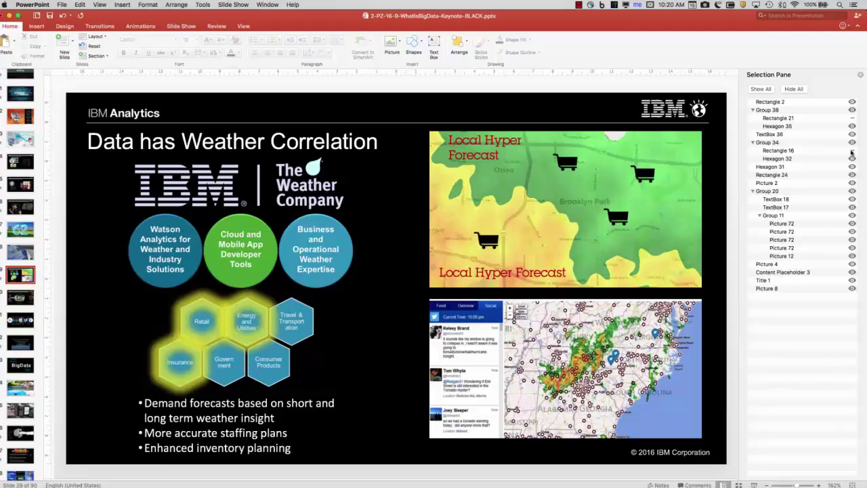
left_click(237, 420)
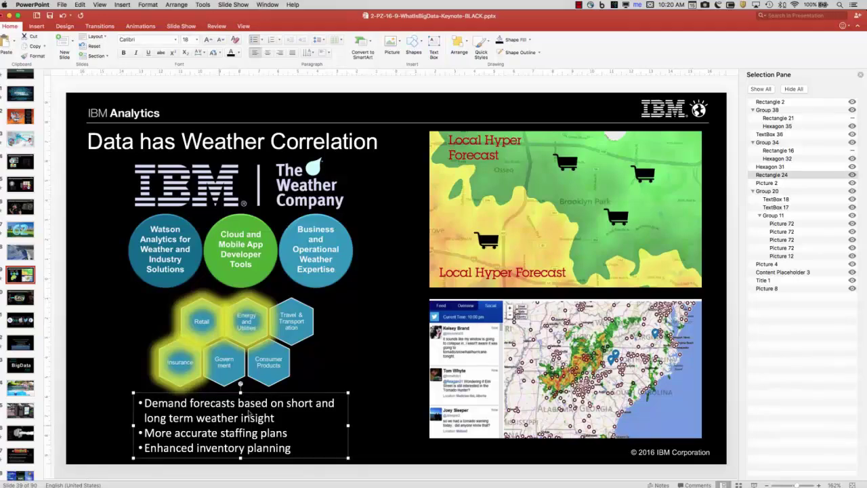
Step: Hide Rectangle 24, toggle the visibility of Rectangle 16, and show all of the slide's objects again
left_click(852, 175)
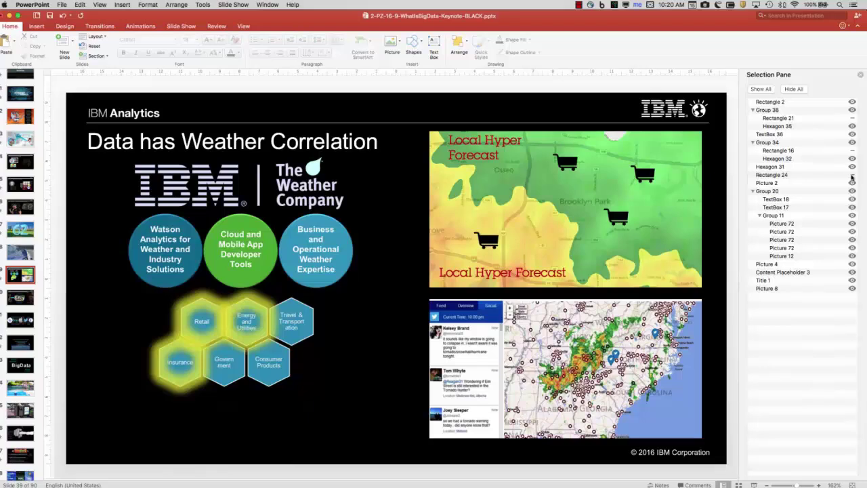
left_click(852, 151)
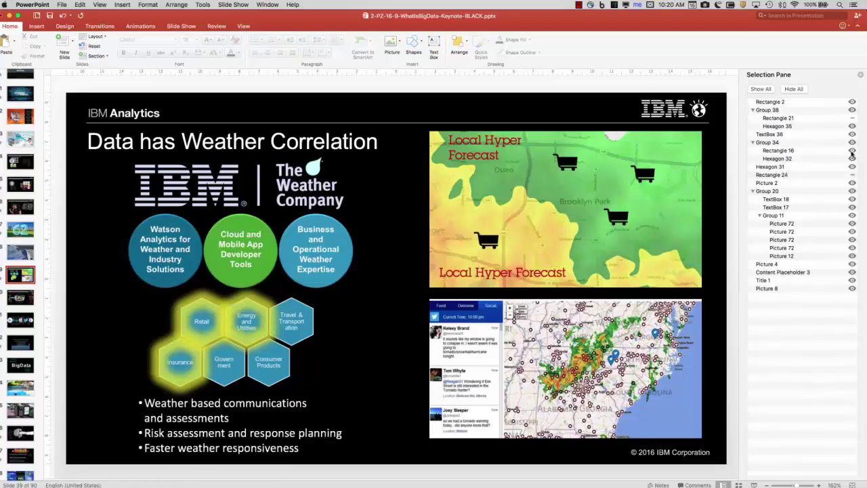
left_click(853, 151)
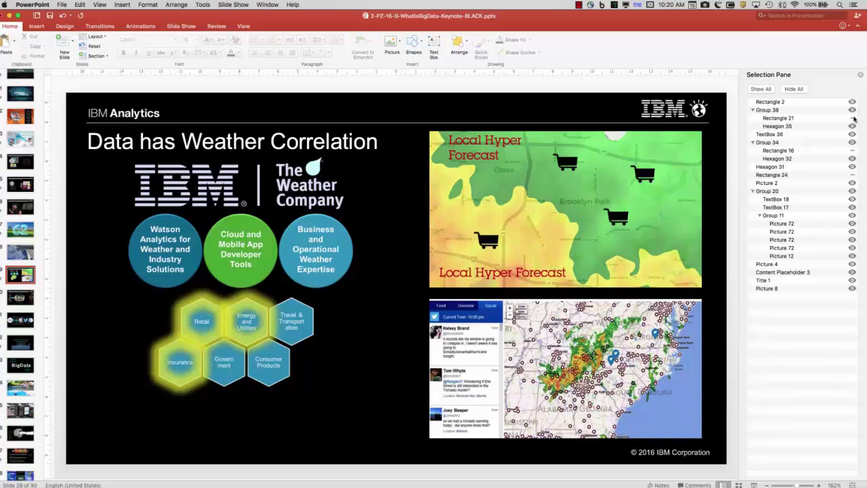
left_click(760, 89)
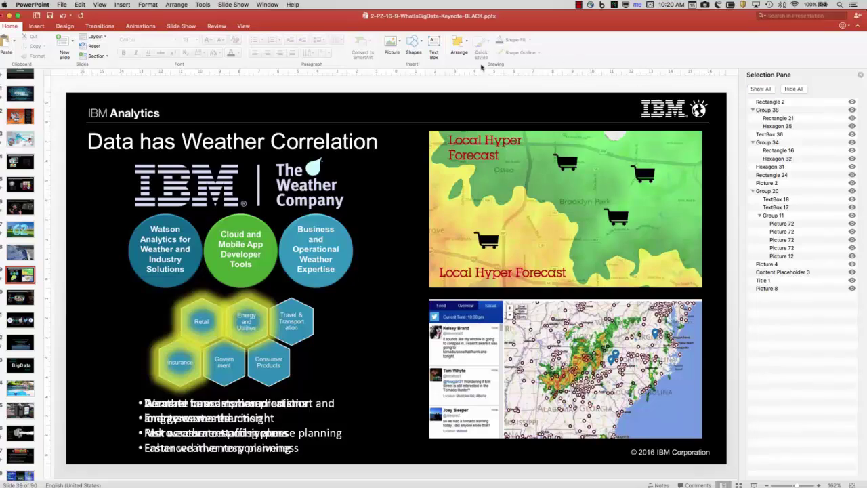
Step: Open the Arrange options to locate the Selection Pane command
left_click(465, 43)
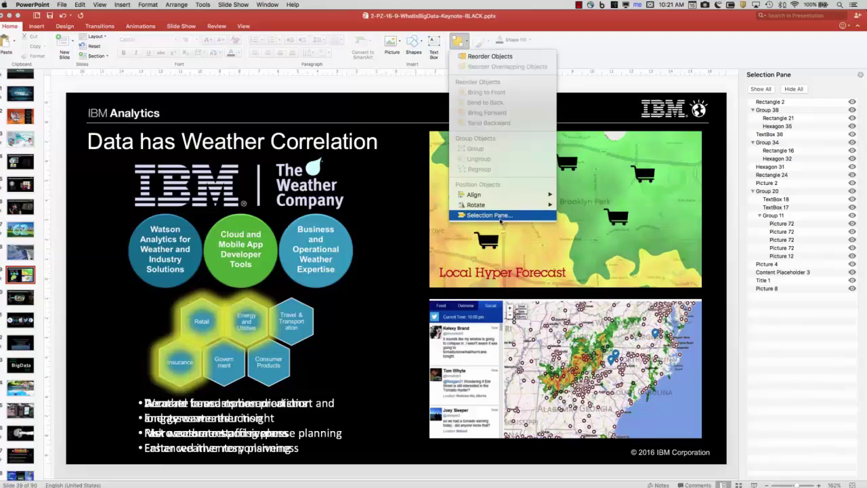
left_click(578, 5)
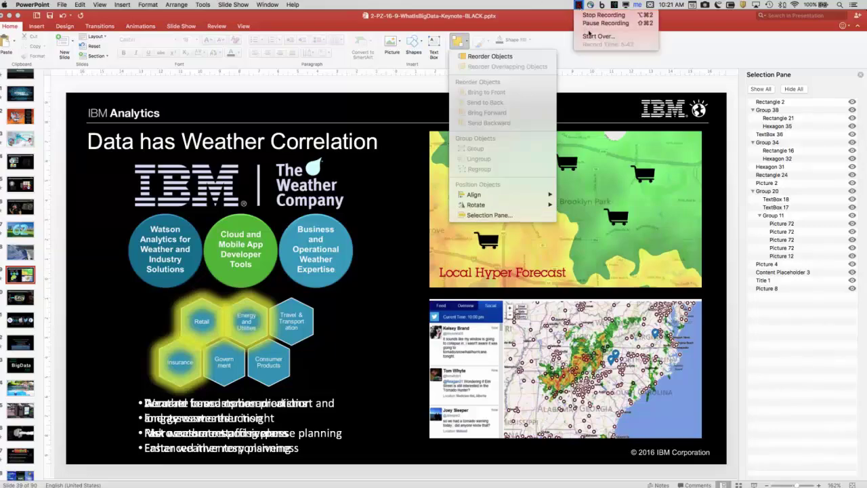